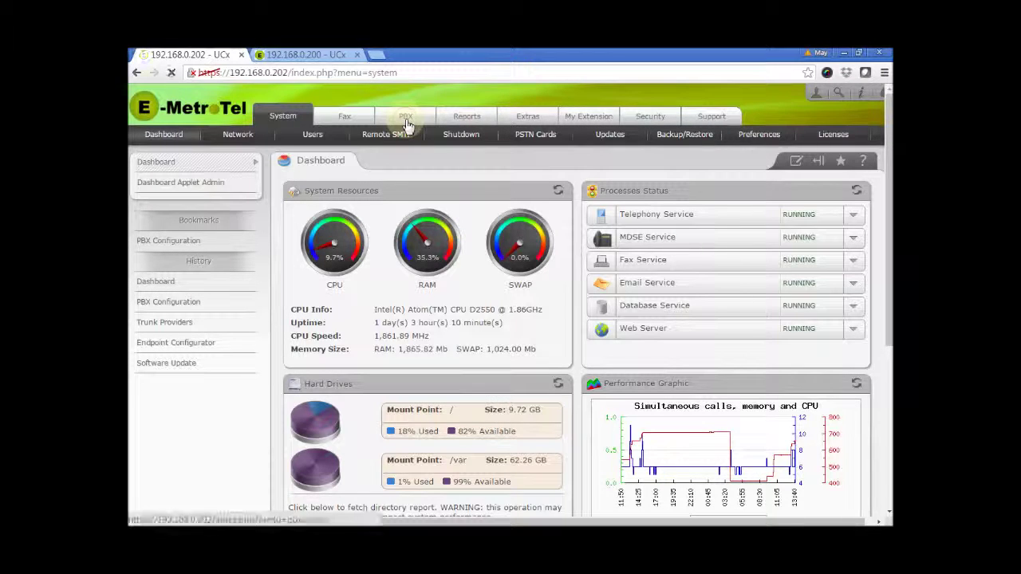
Step: From the PBX tab, select extension 688 and start adding Follow Me settings for it
click(406, 121)
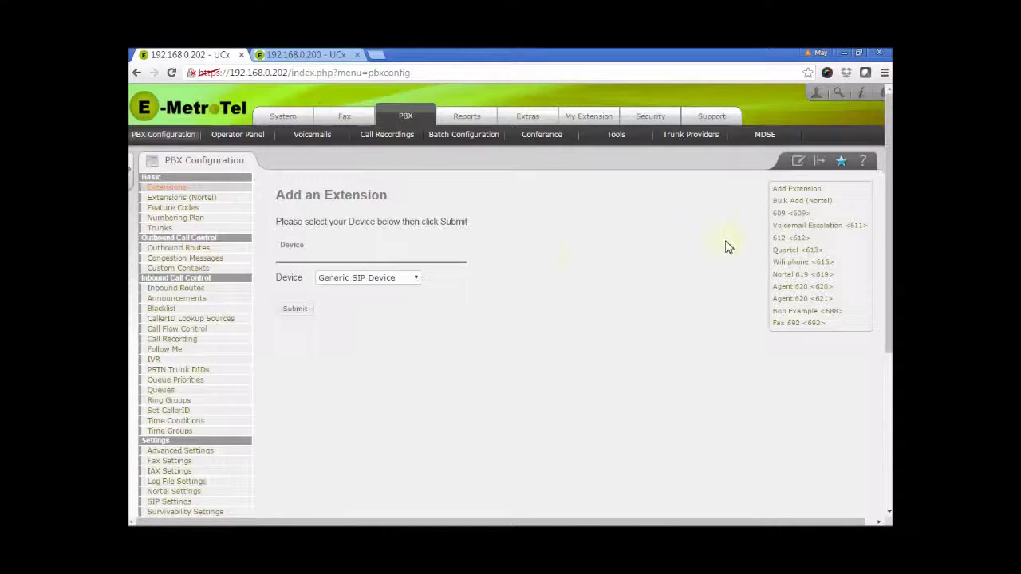
click(793, 312)
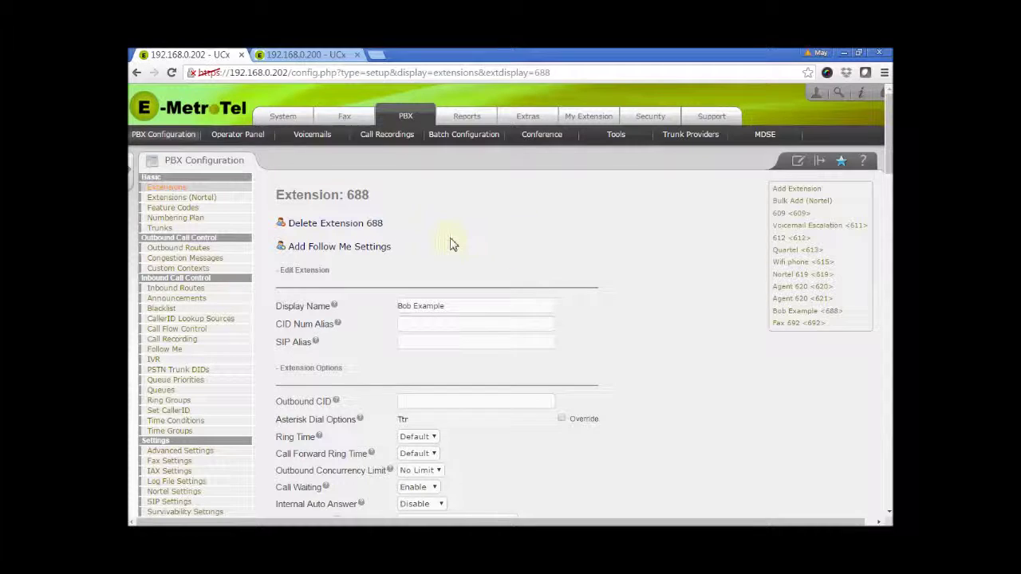
click(383, 250)
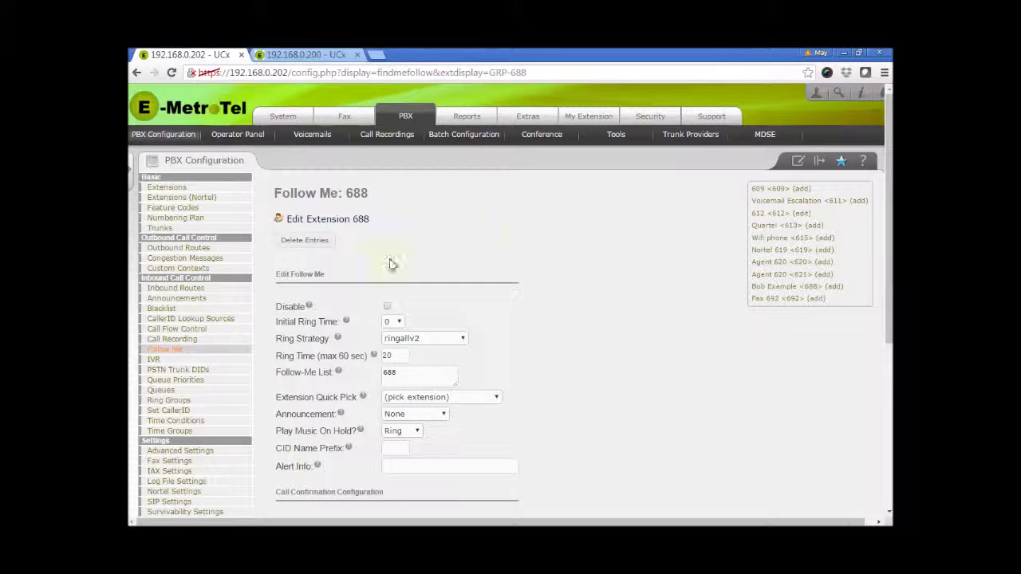
click(167, 351)
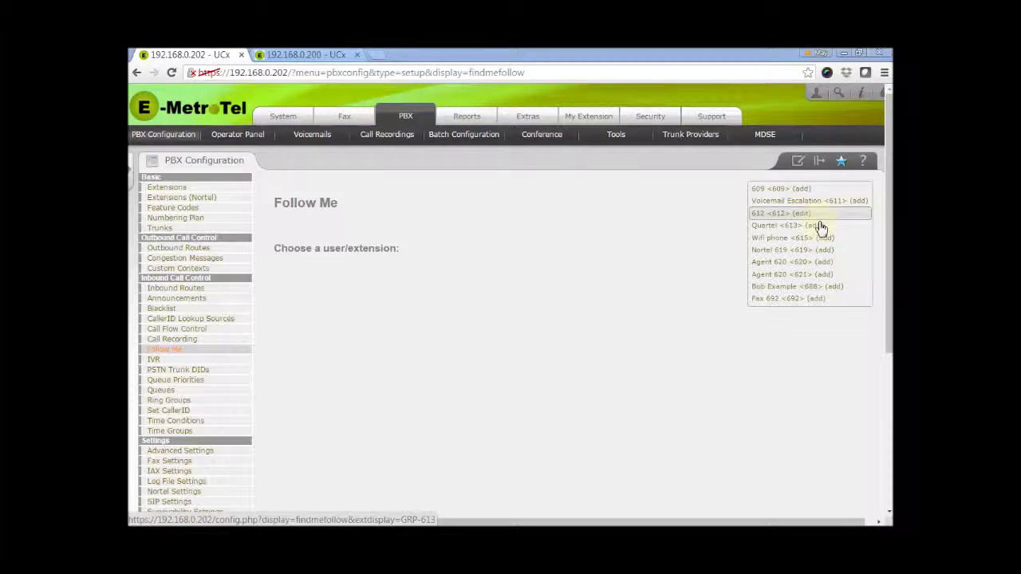
click(805, 291)
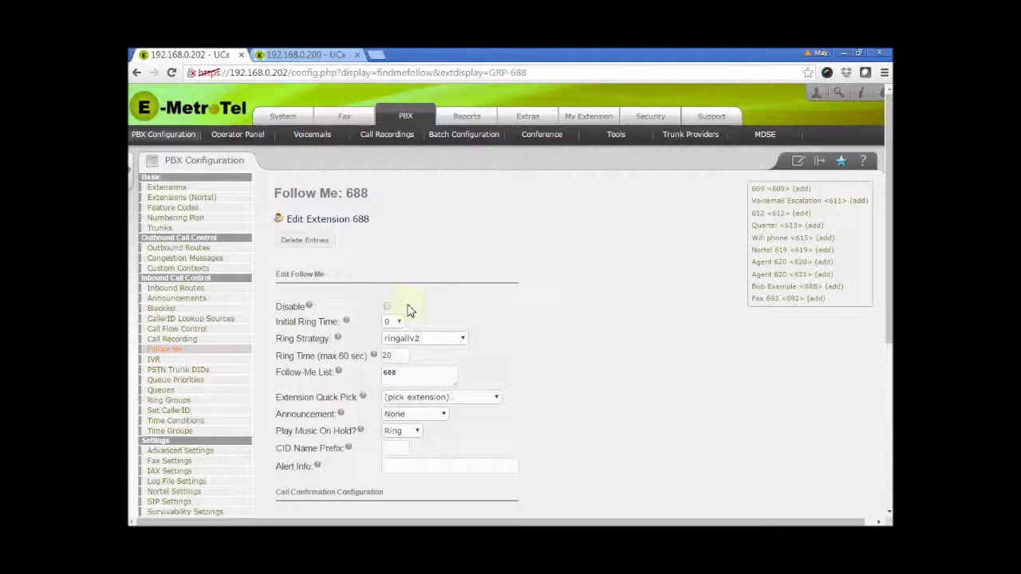
click(386, 307)
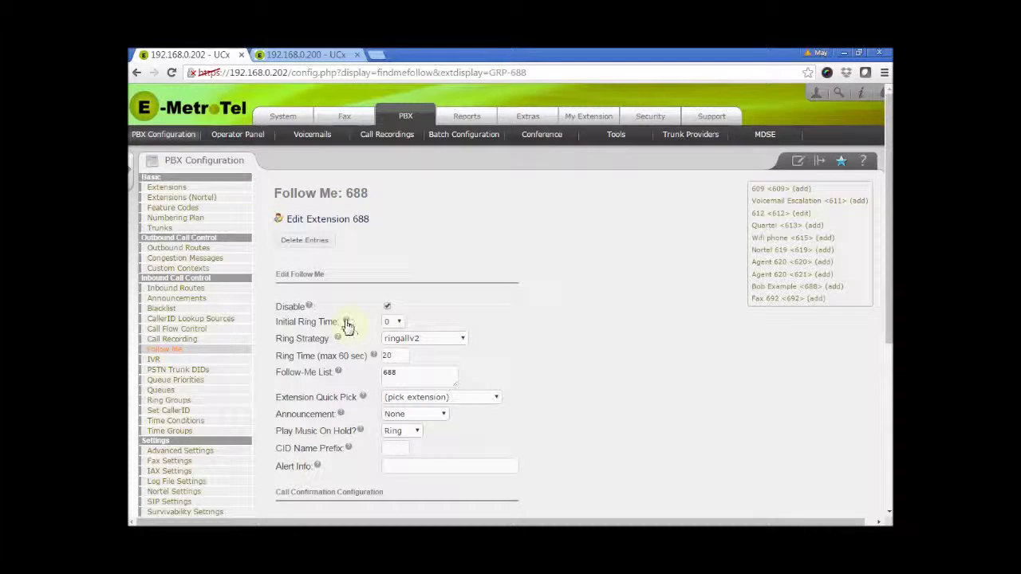
Step: Leave Initial Ring Time at 0 and Ring Strategy at ringallv2 for extension 688's Follow Me
mouse_move(346, 322)
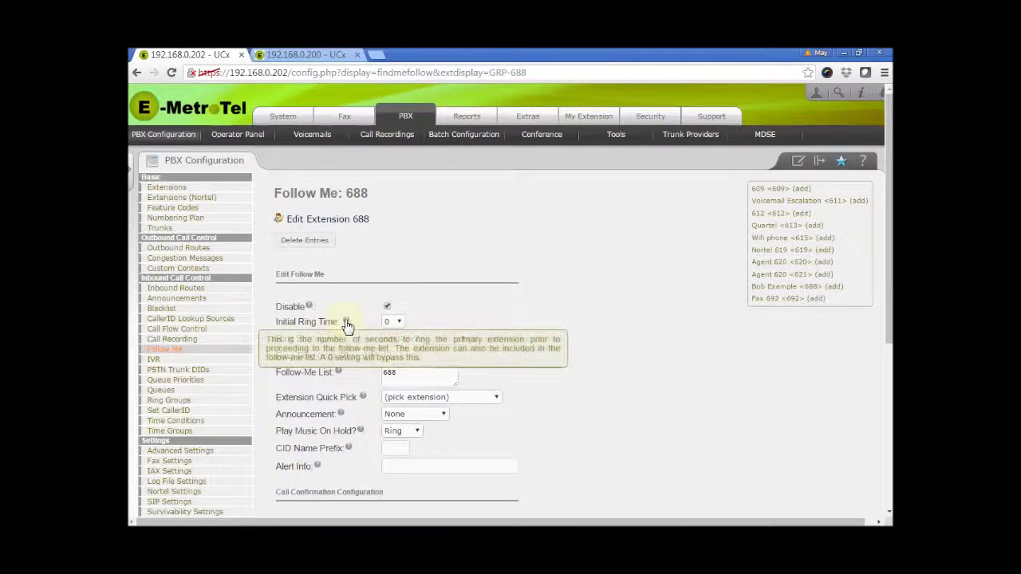
click(401, 323)
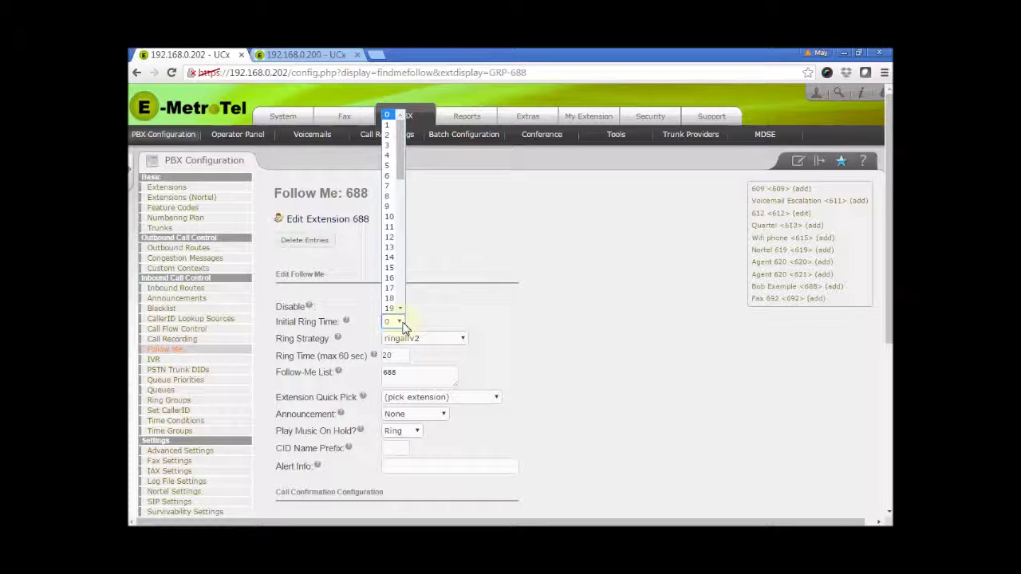
click(472, 323)
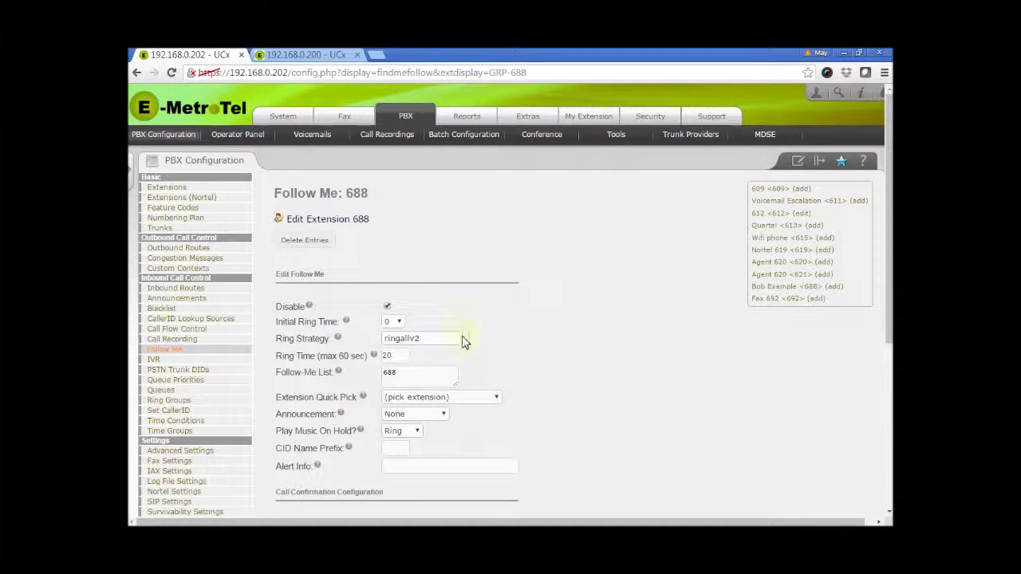
click(463, 339)
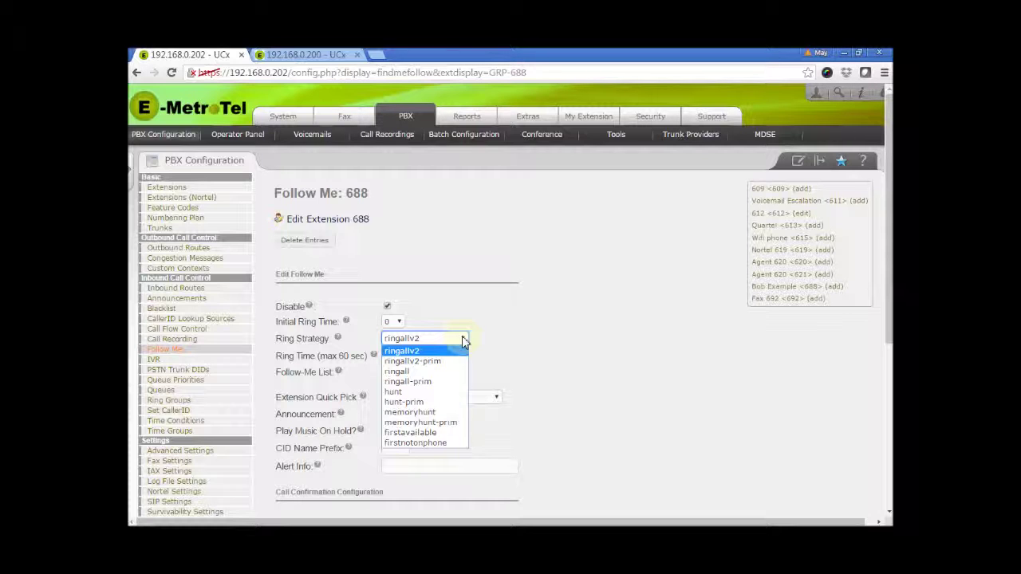
click(528, 357)
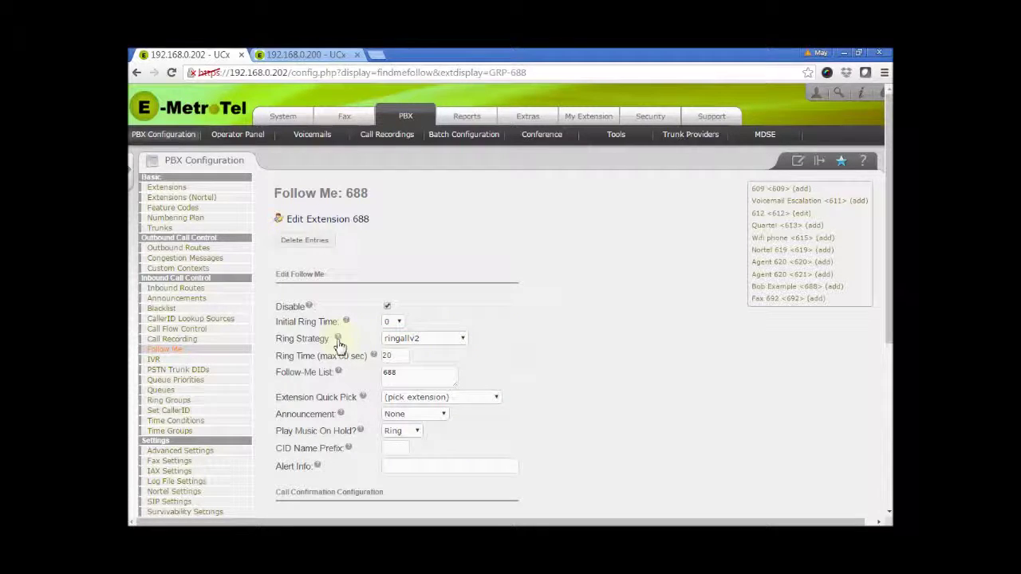
mouse_move(339, 343)
mouse_move(375, 361)
Step: Add extension 619 and an external phone number ending in # below 688 in the Follow-Me List
click(424, 375)
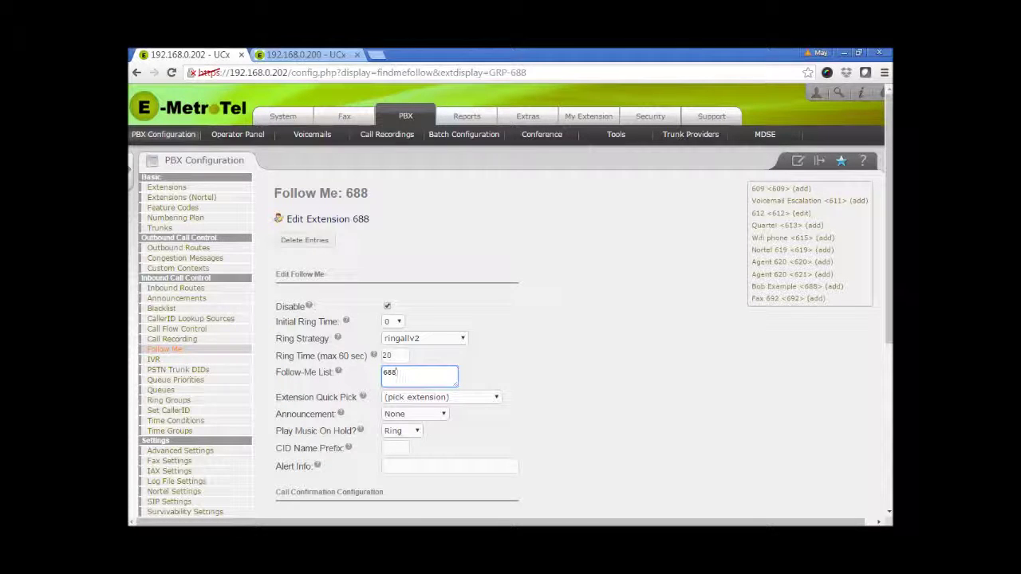
key(alt+Tab)
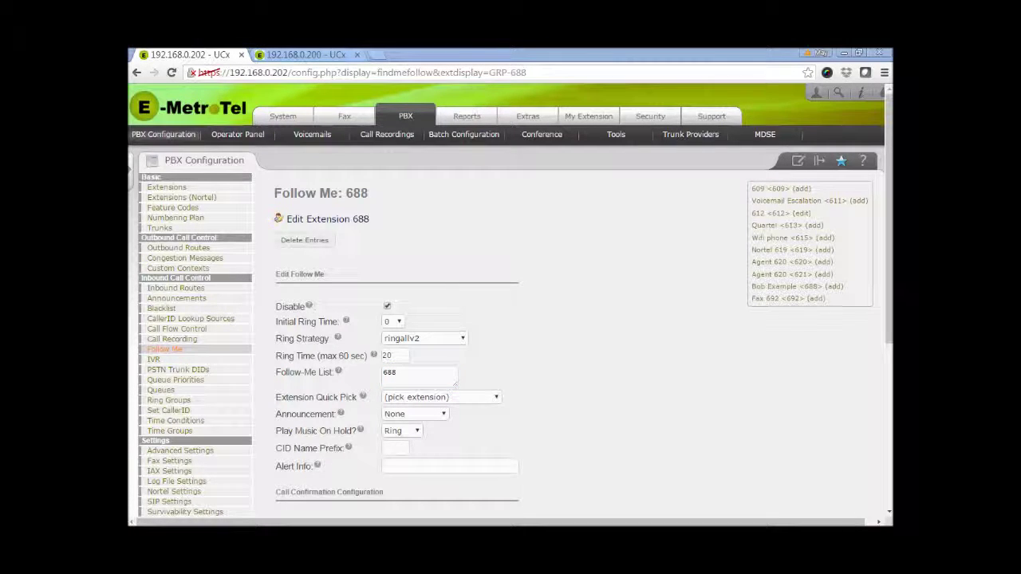
click(498, 400)
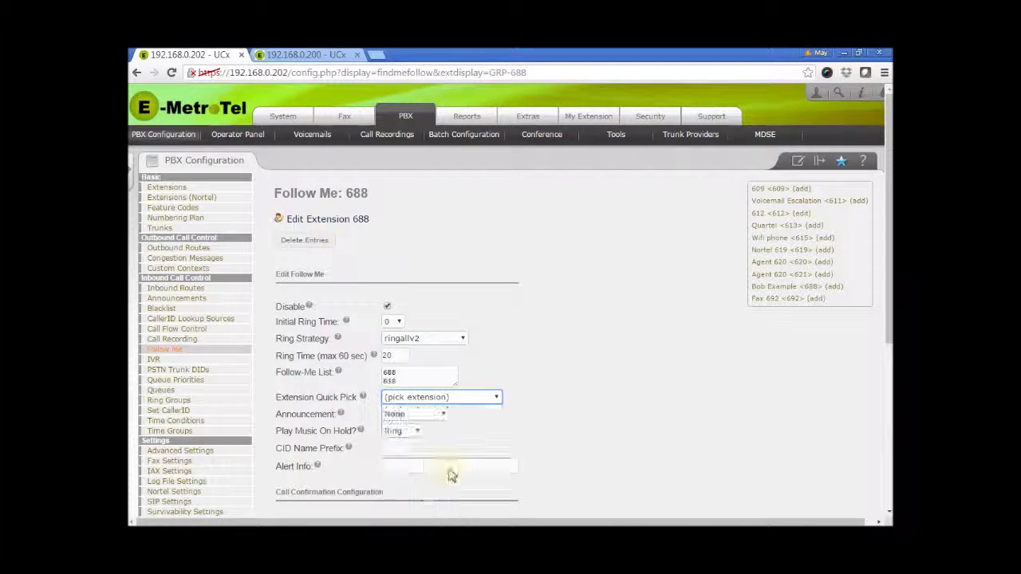
drag(455, 386, 460, 412)
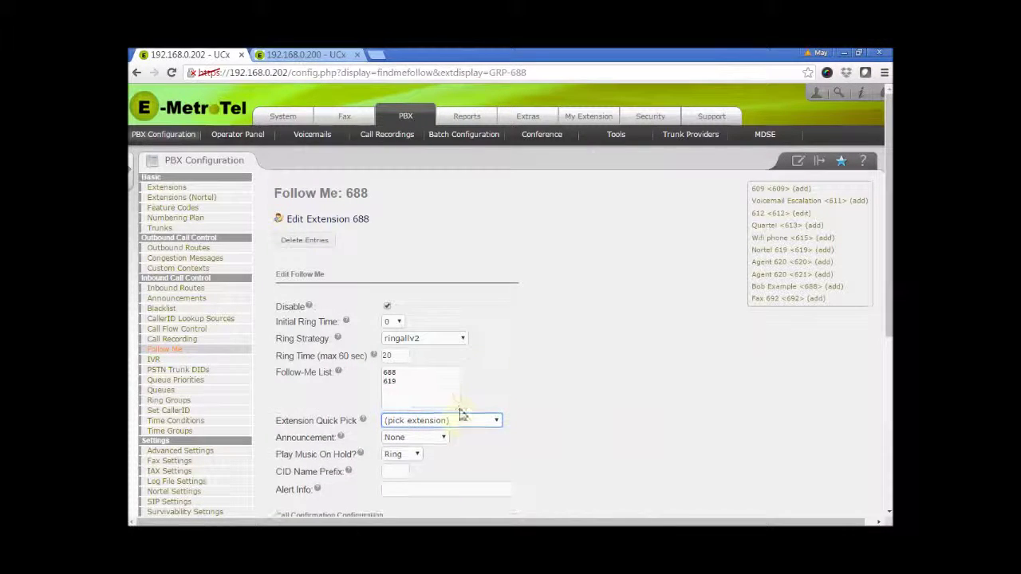
click(437, 388)
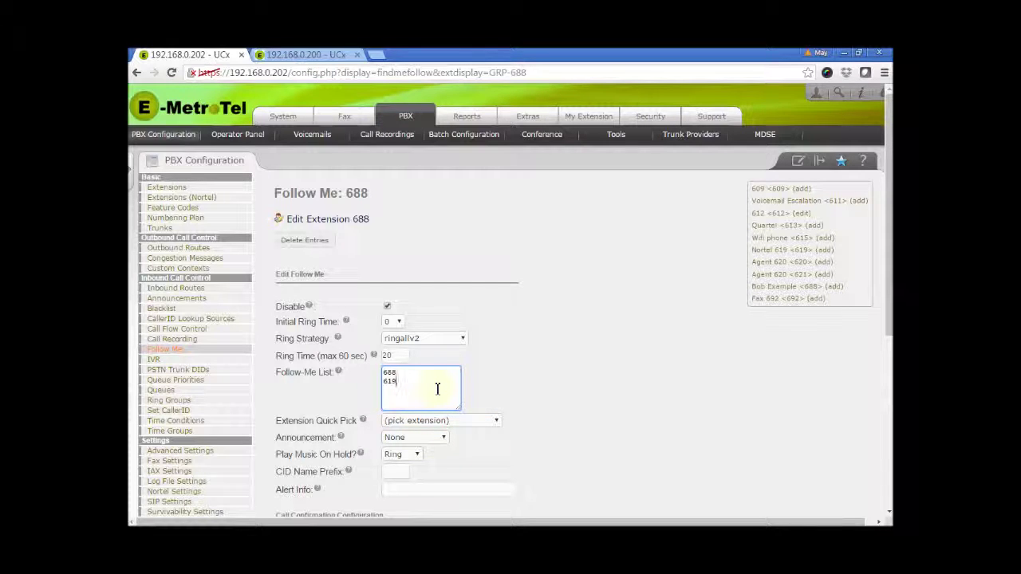
key(Return)
text(19055551234)
text(#)
click(501, 389)
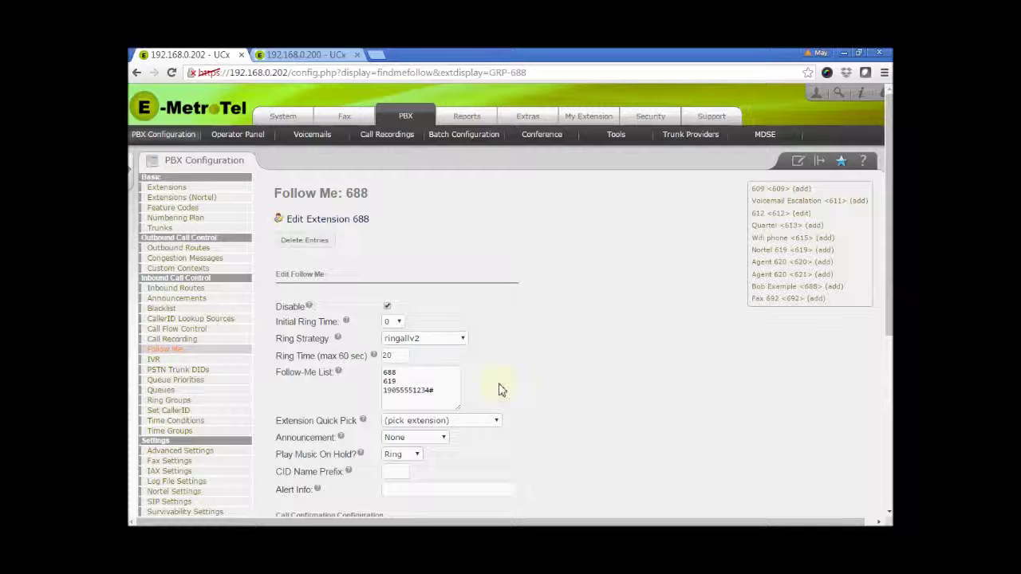
double_click(393, 372)
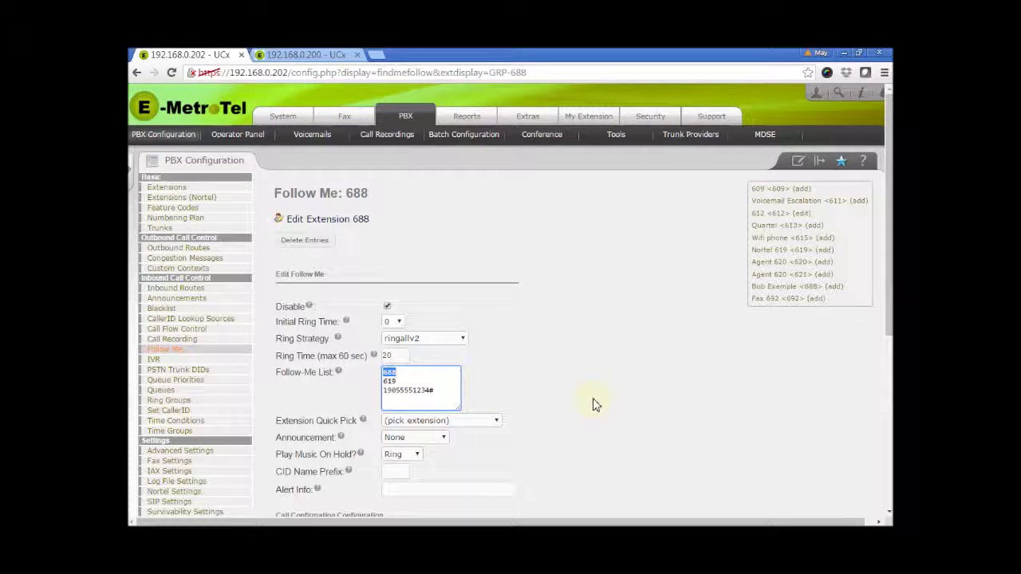
click(444, 391)
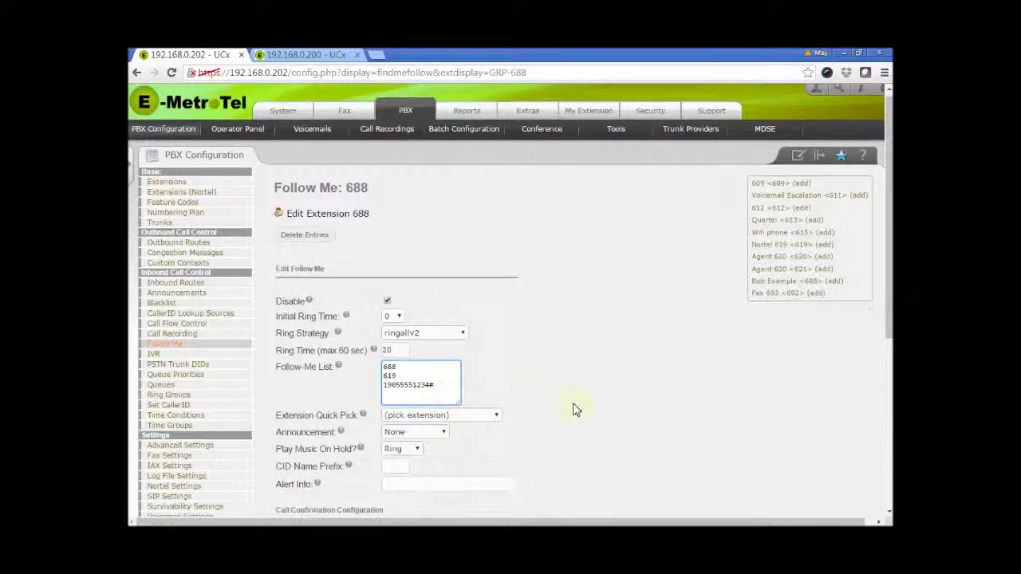
scroll(574, 410, down, 1)
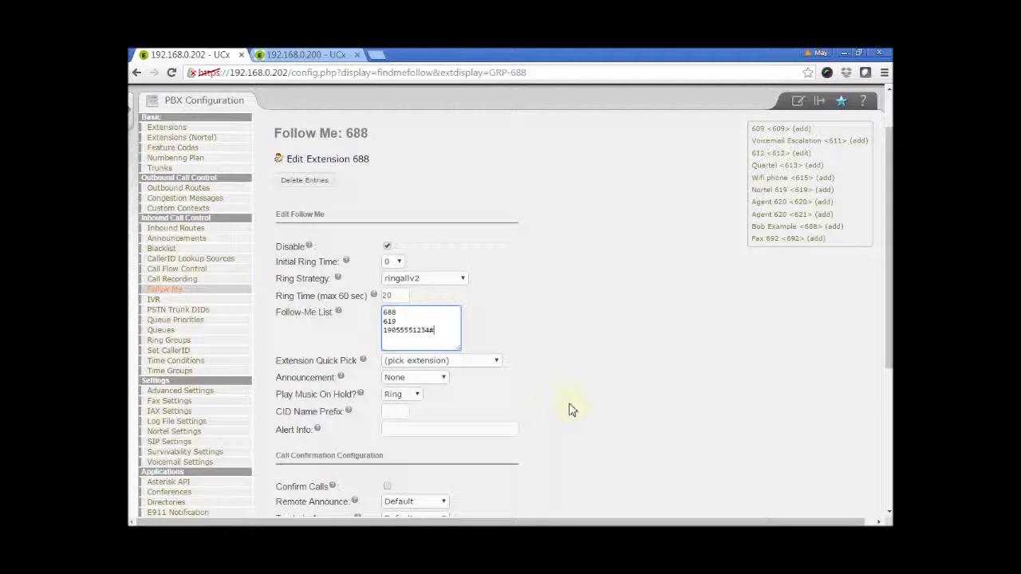
click(439, 378)
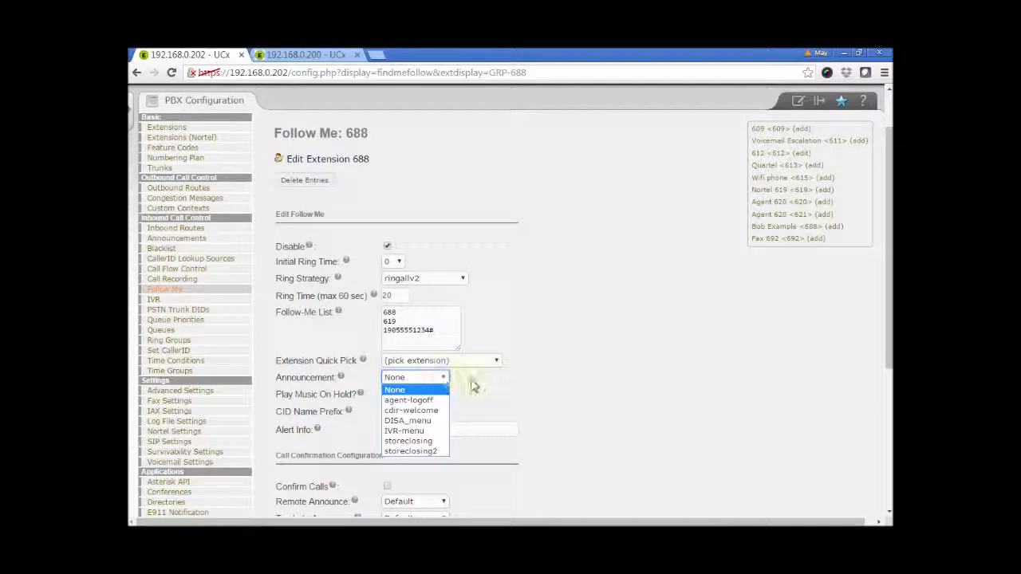
click(474, 387)
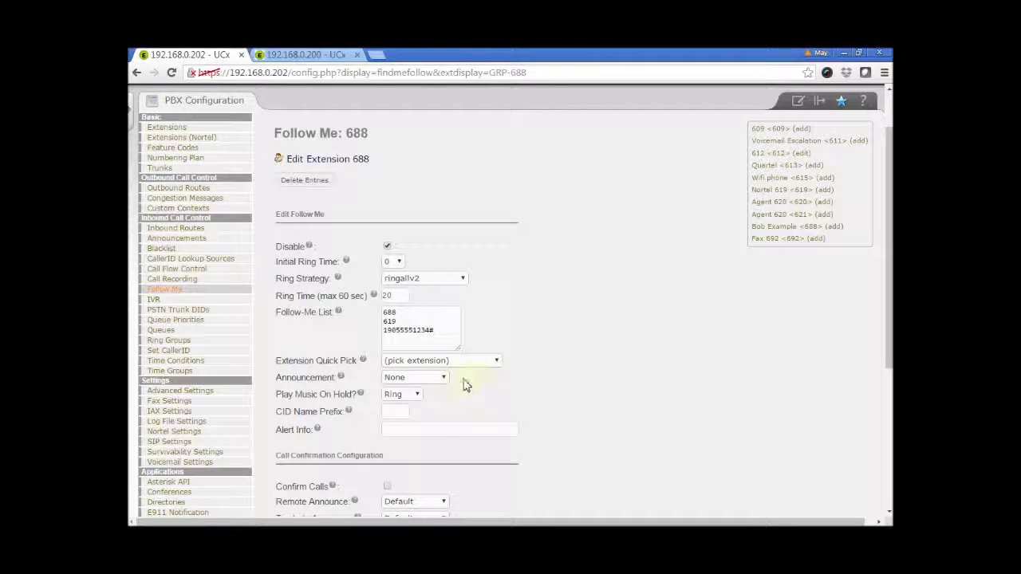
click(443, 378)
click(476, 388)
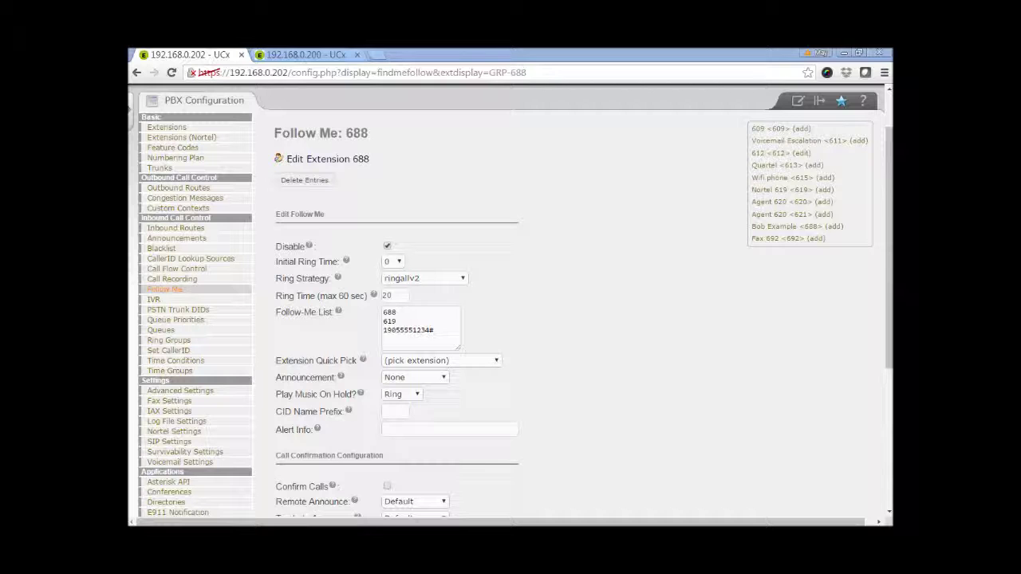
click(420, 399)
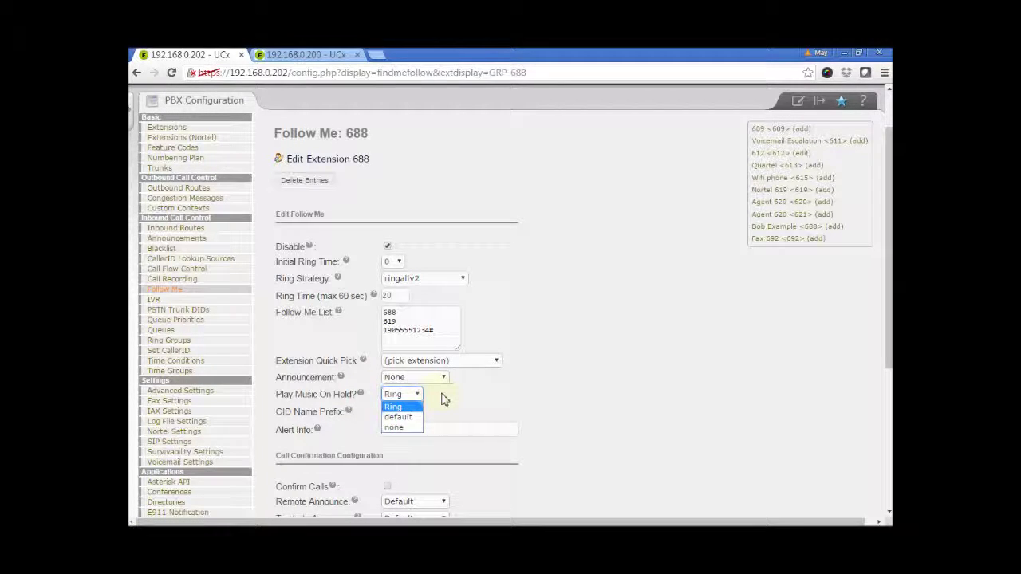
click(444, 399)
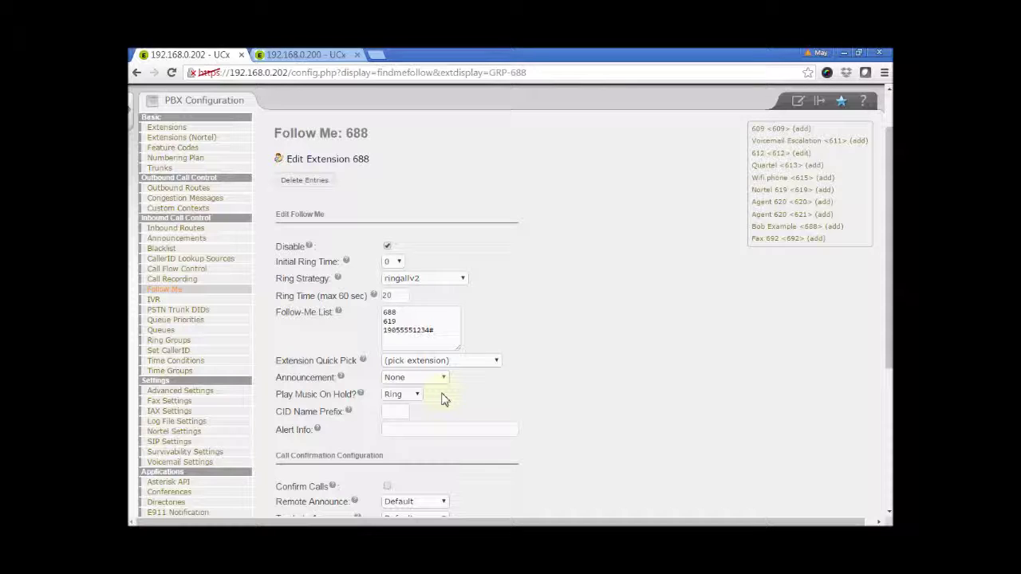
click(403, 412)
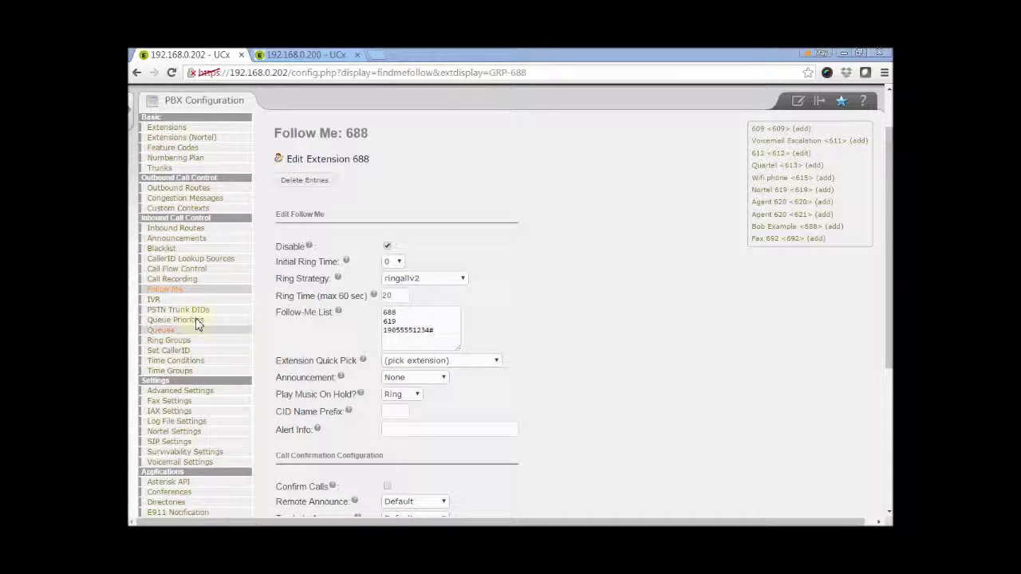
click(395, 412)
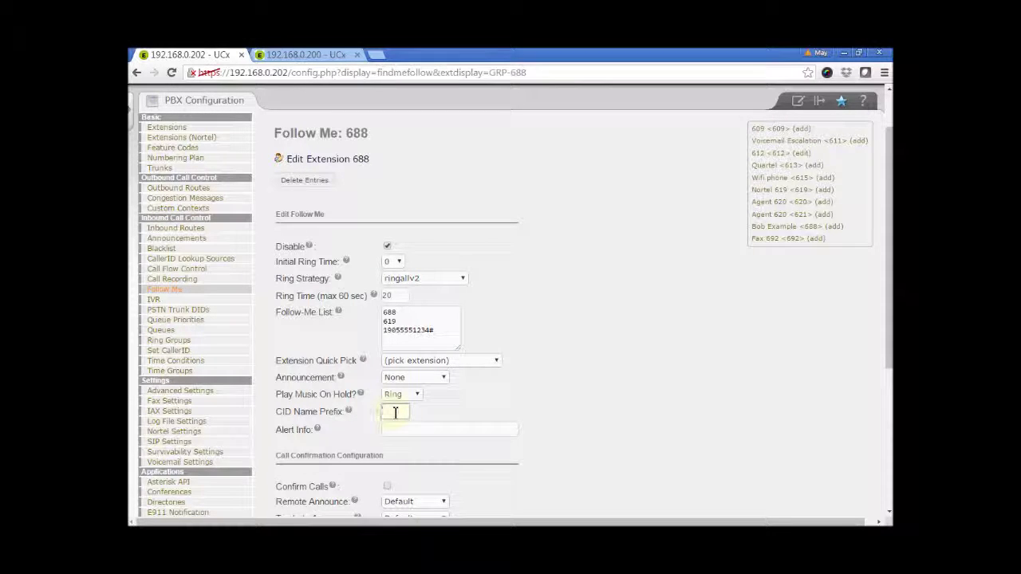
Step: Enter 'UCx:' as the CID Name Prefix and leave Alert Info empty
text(UCx:)
click(458, 414)
click(451, 435)
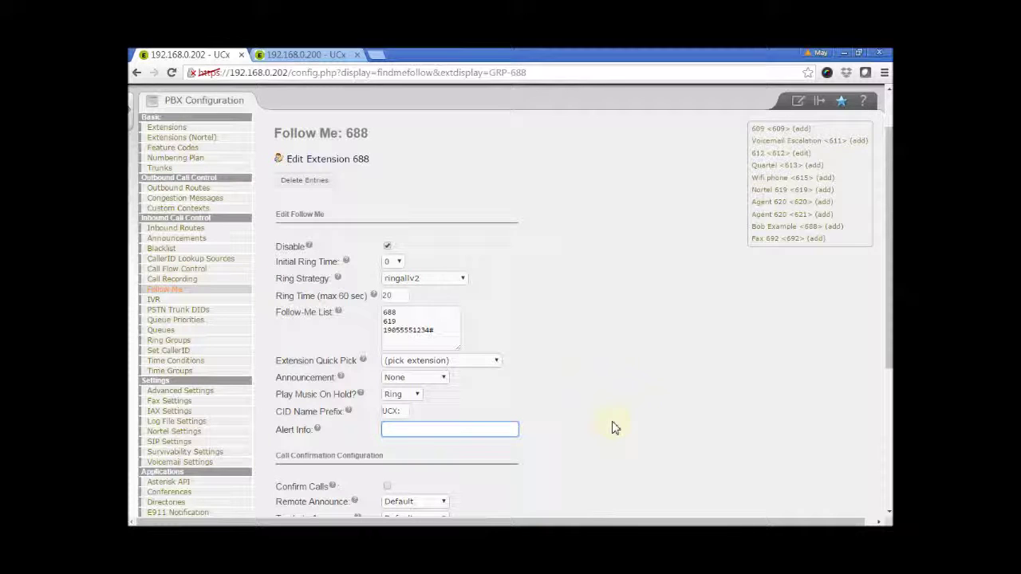
Step: Scroll down to the Call Confirmation Configuration and Destination if no answer sections
scroll(604, 381, down, 1)
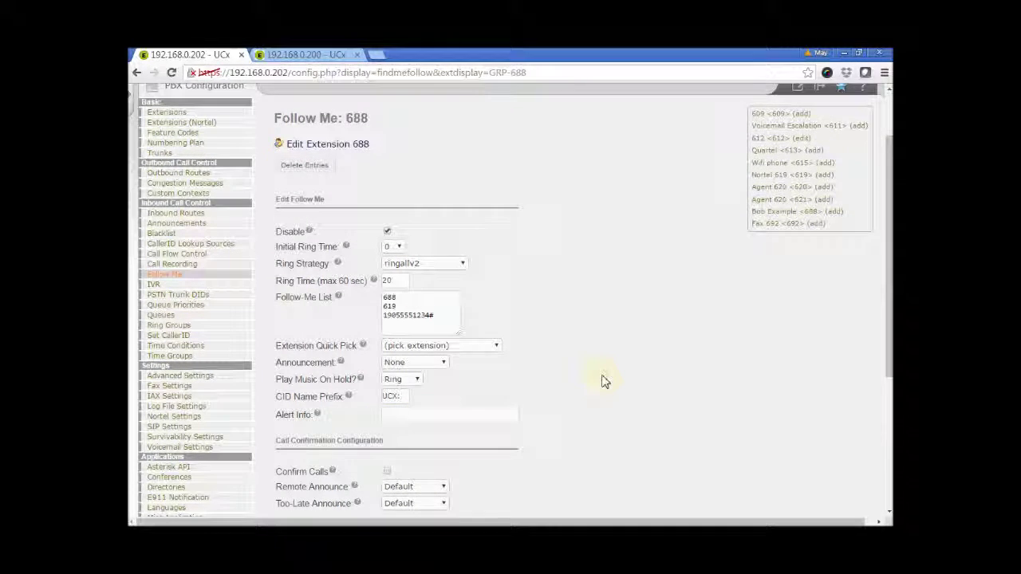
scroll(604, 381, down, 2)
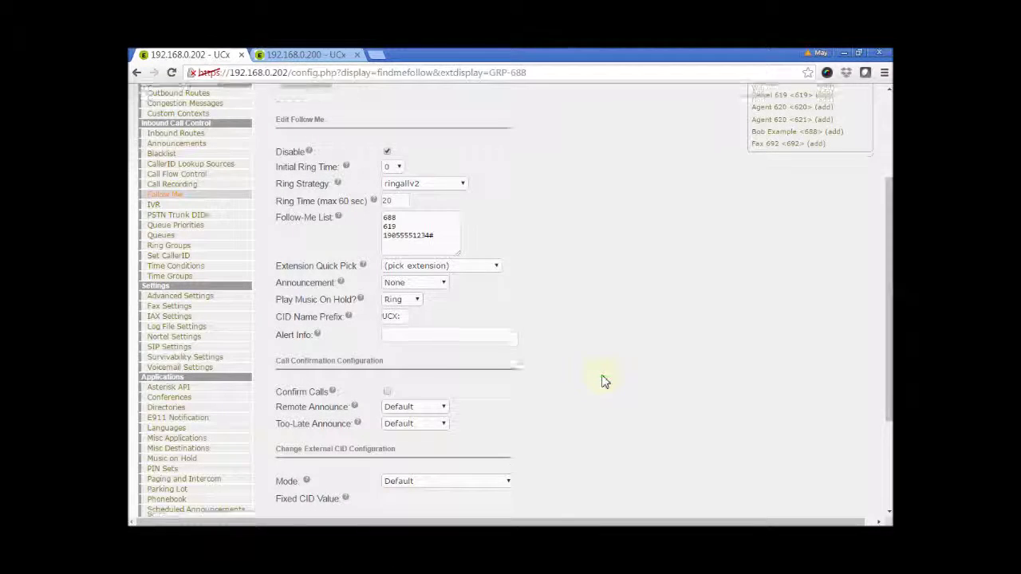
scroll(603, 381, down, 2)
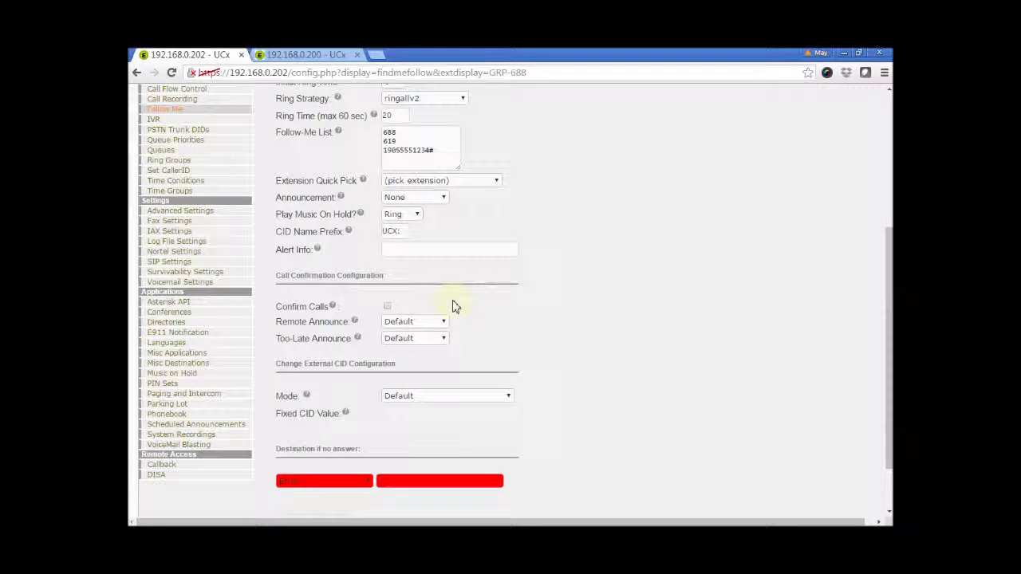
Step: Enable Confirm Calls, leaving the Remote Announce recording at Default
click(388, 308)
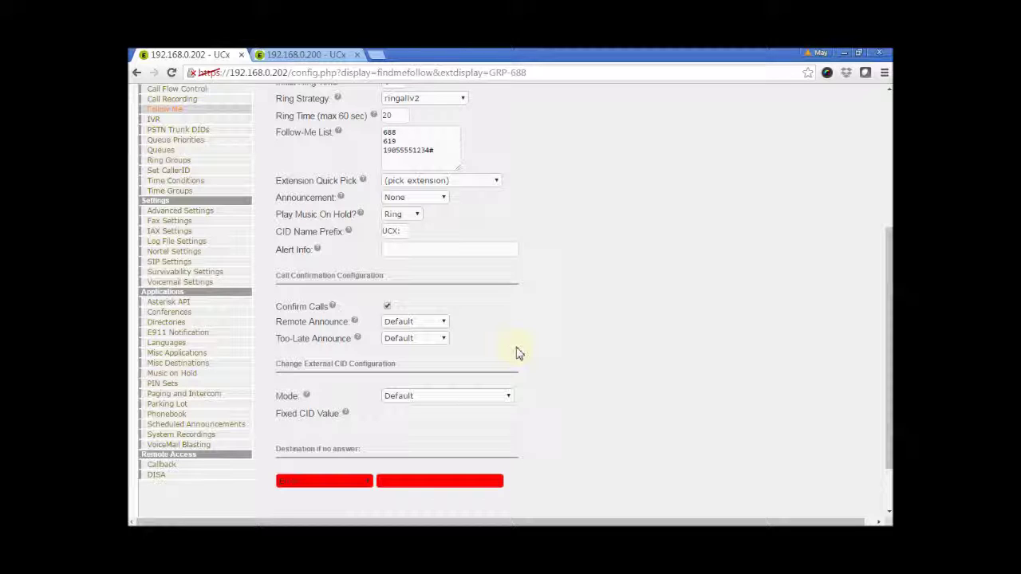
click(445, 325)
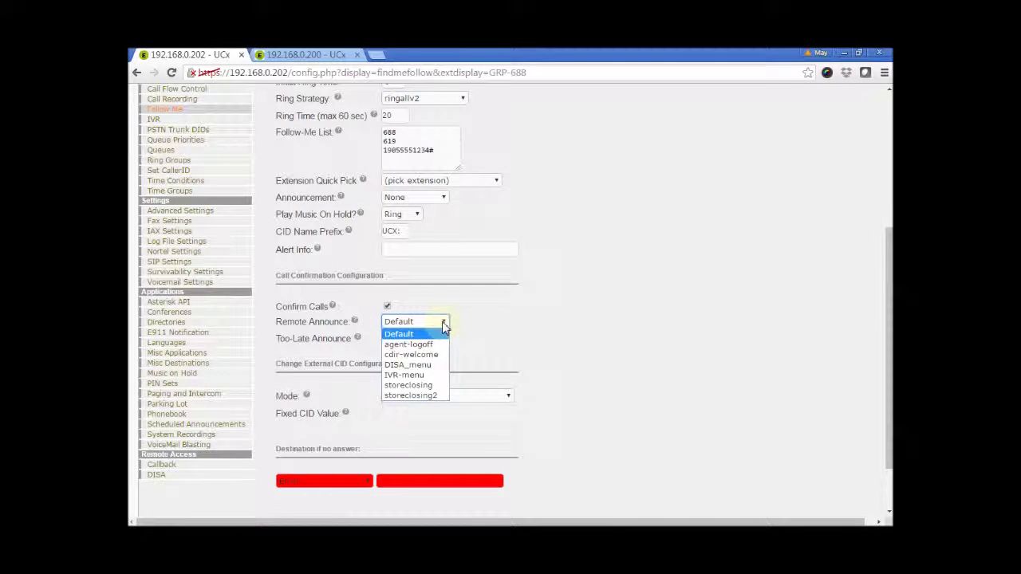
click(516, 329)
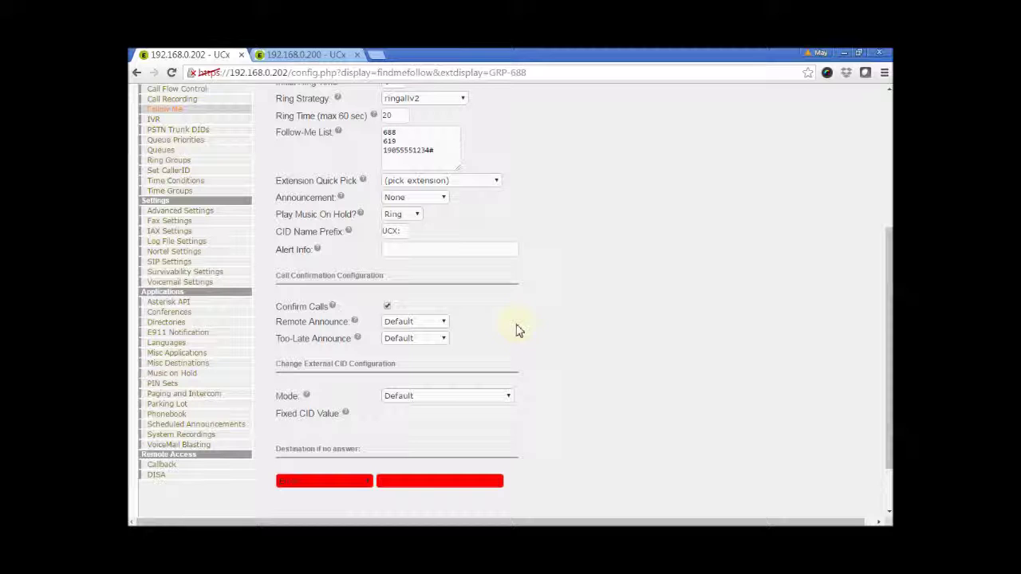
scroll(518, 331, down, 2)
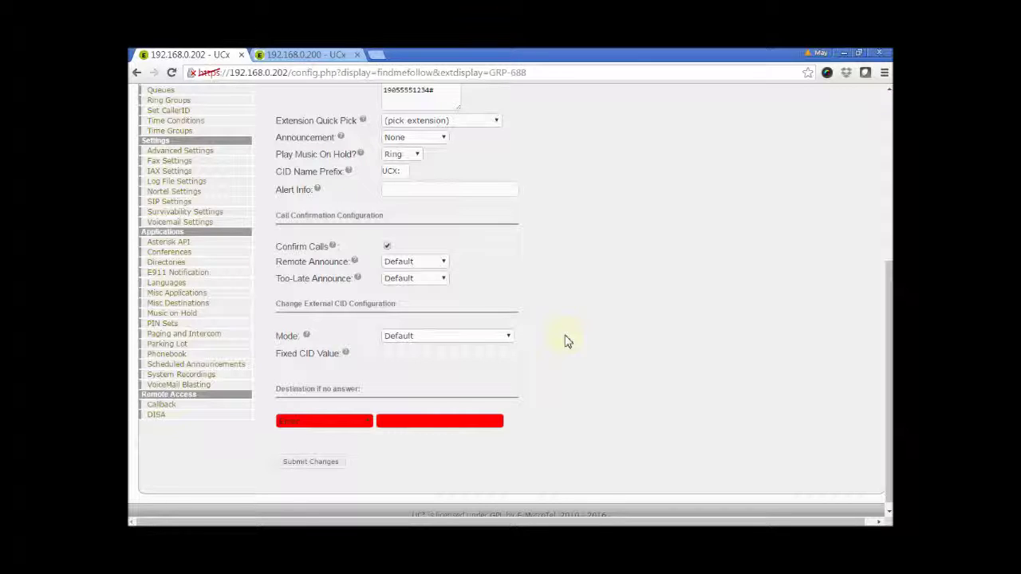
click(508, 338)
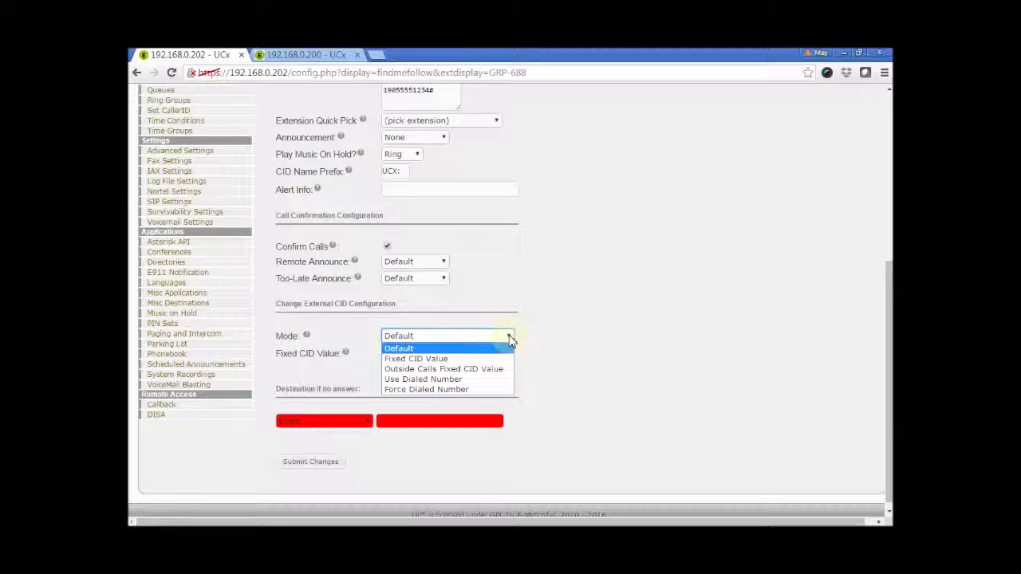
click(555, 342)
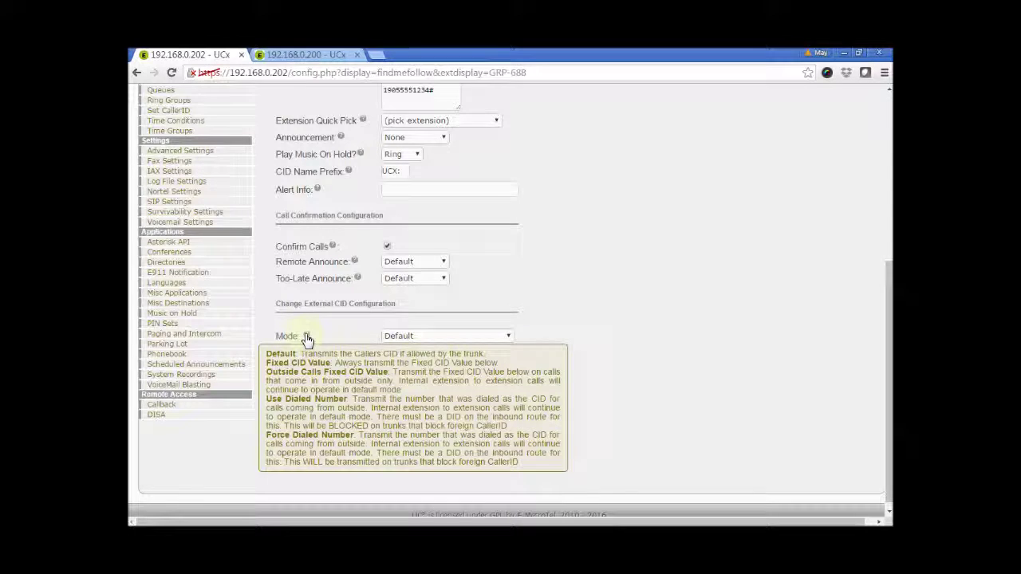
scroll(526, 376, down, 1)
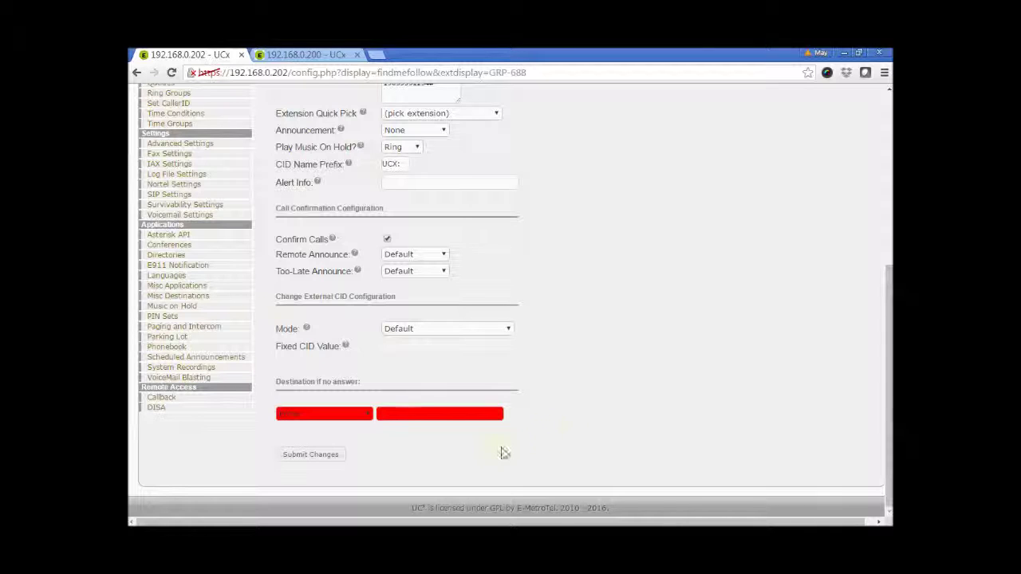
Step: Set Destination if no answer to Voicemail <688> (unavail)
click(370, 415)
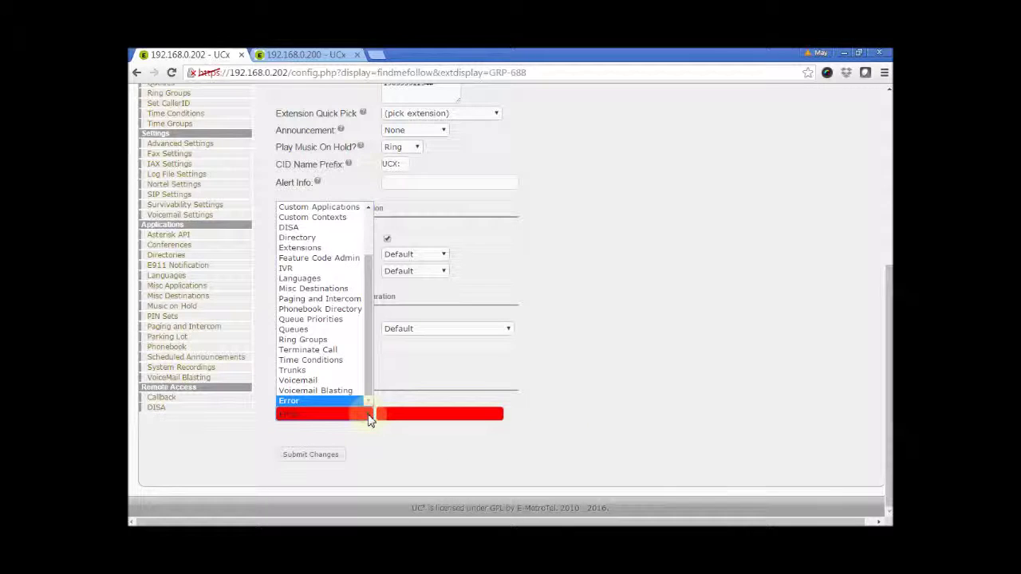
click(332, 382)
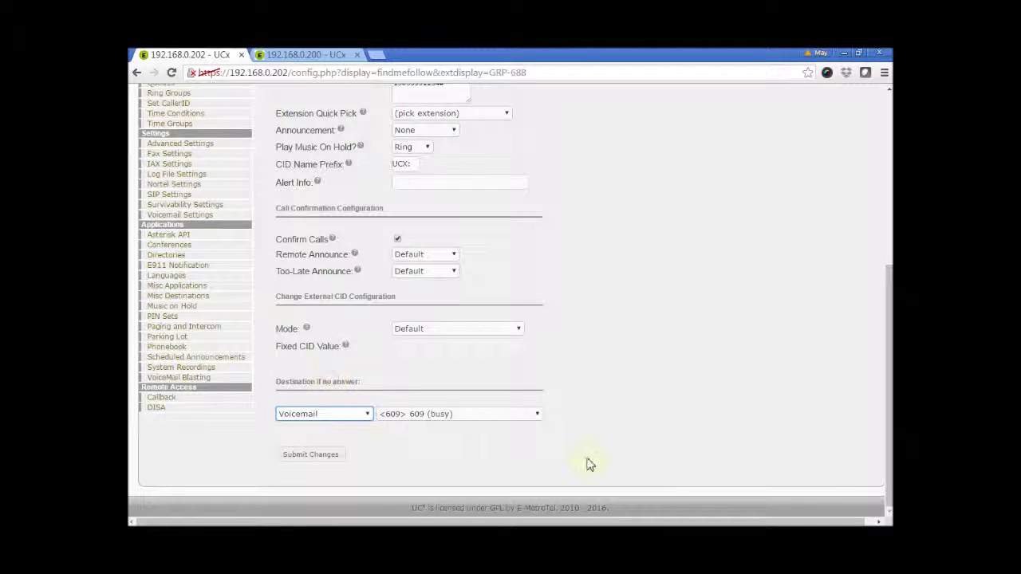
click(536, 415)
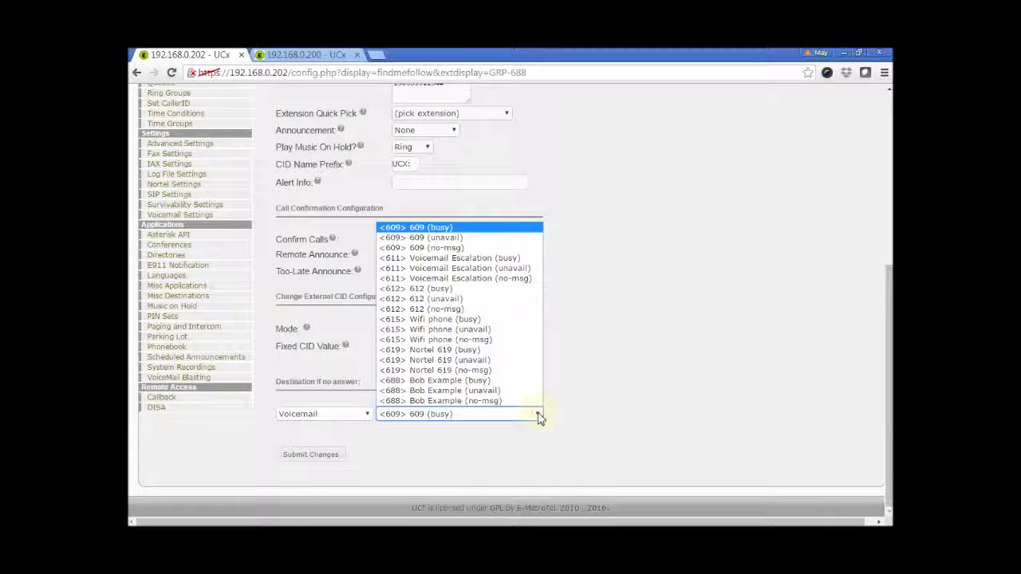
click(513, 391)
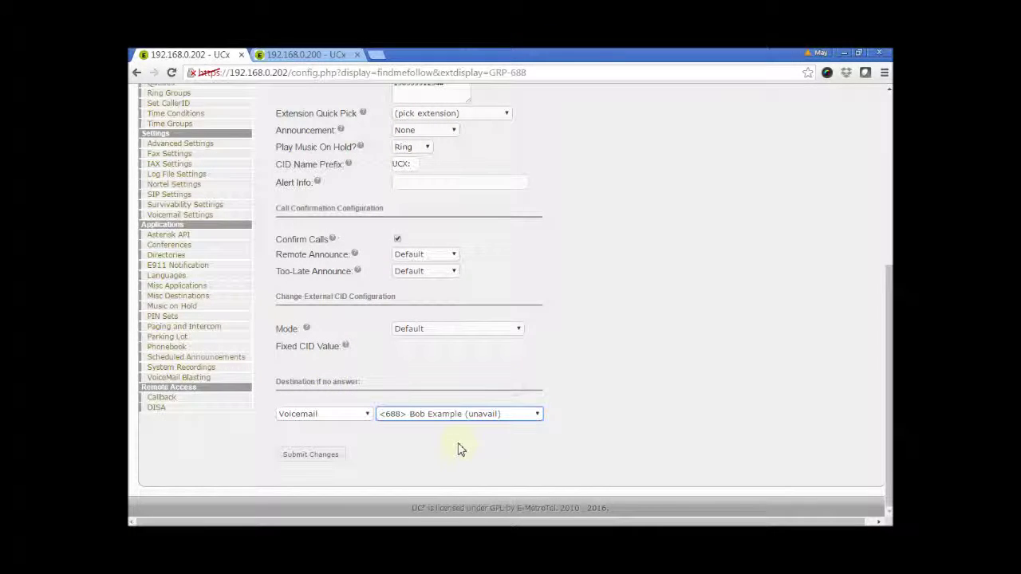
Step: Submit the Follow Me changes and apply the configuration to the phone system
click(323, 459)
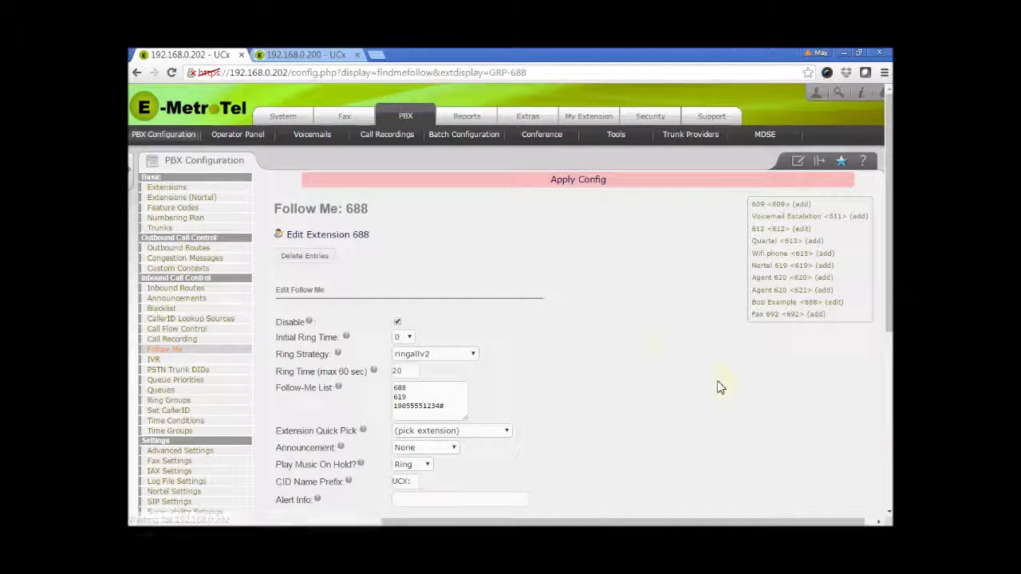
click(588, 181)
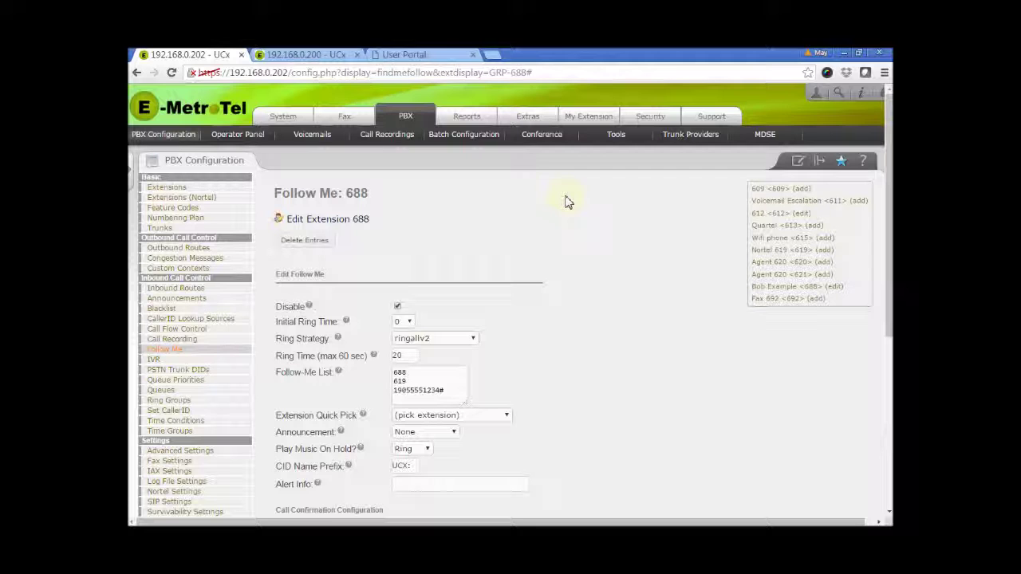
click(445, 54)
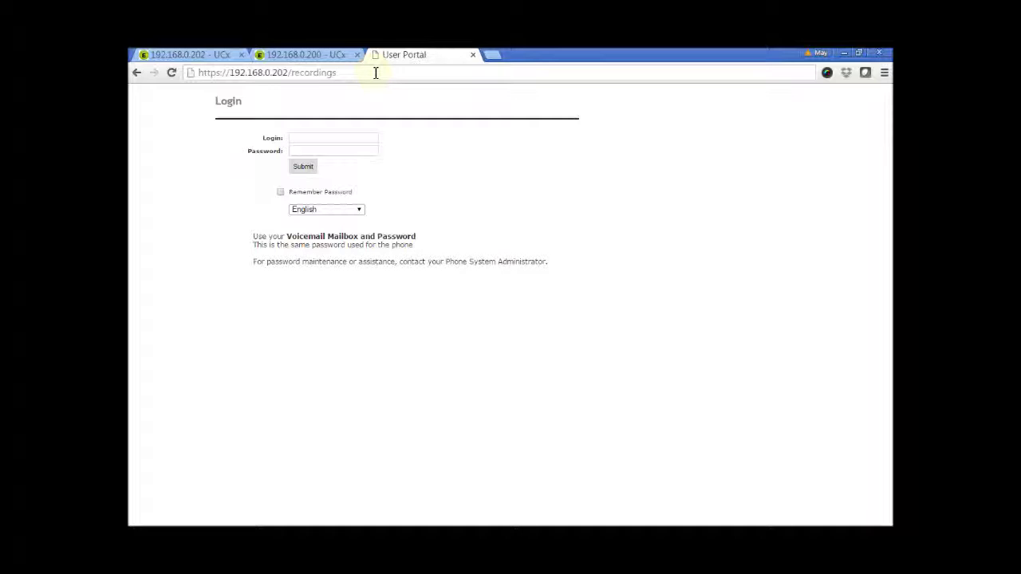
Step: Log into the UCx User Portal as mailbox 688 with its password
drag(329, 72, 219, 78)
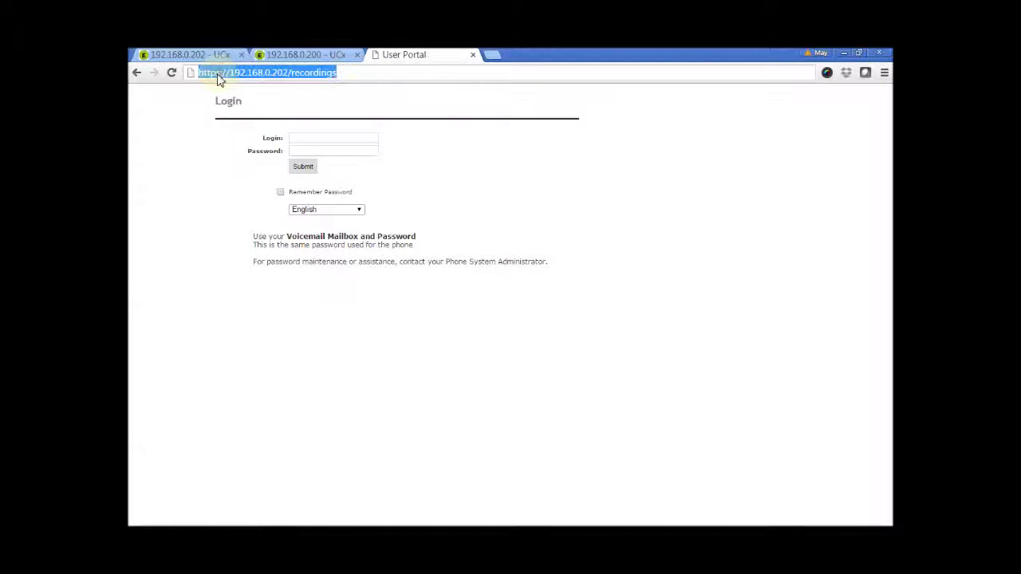
click(311, 101)
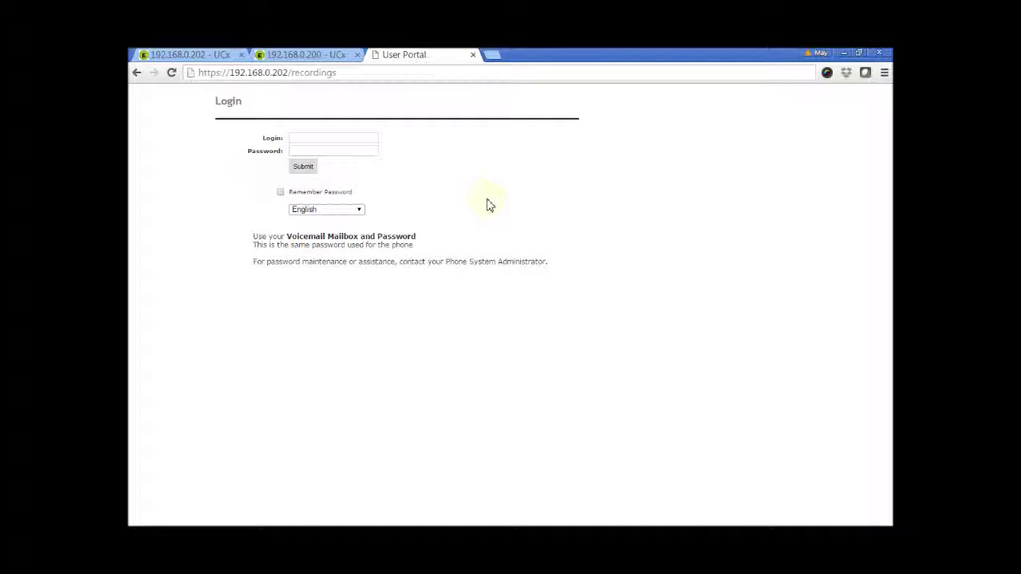
click(344, 138)
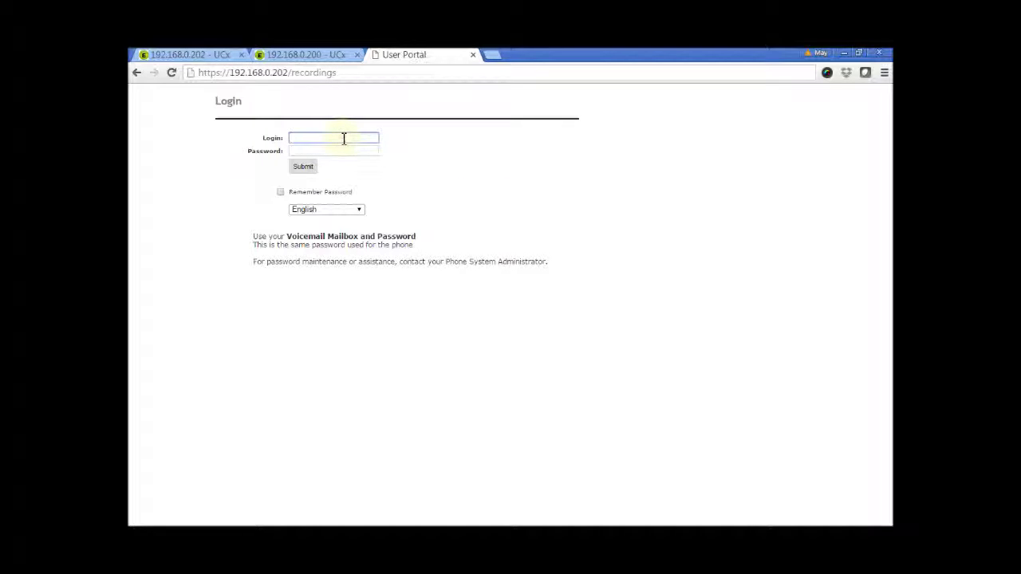
text(68)
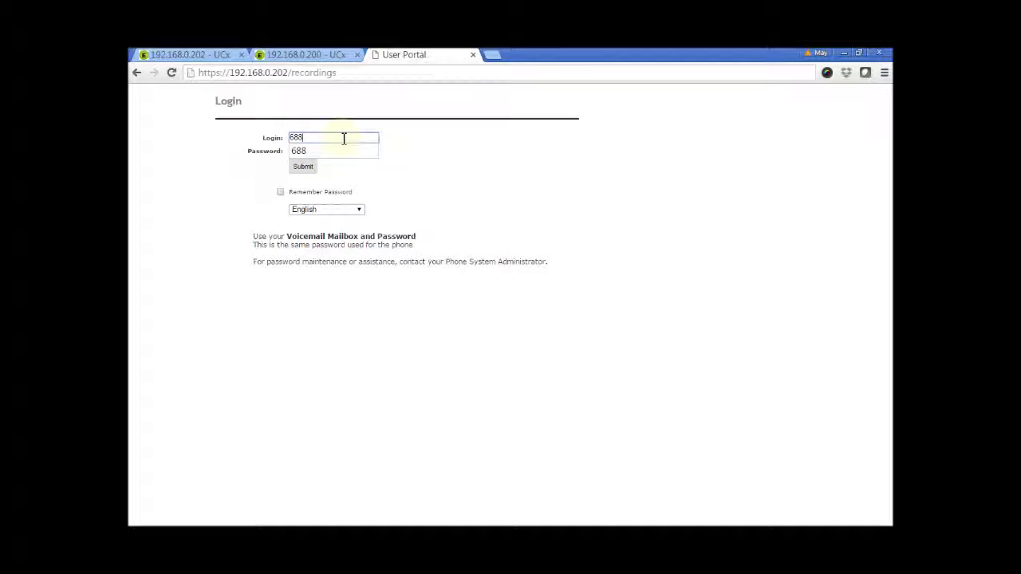
text(8)
key(Tab)
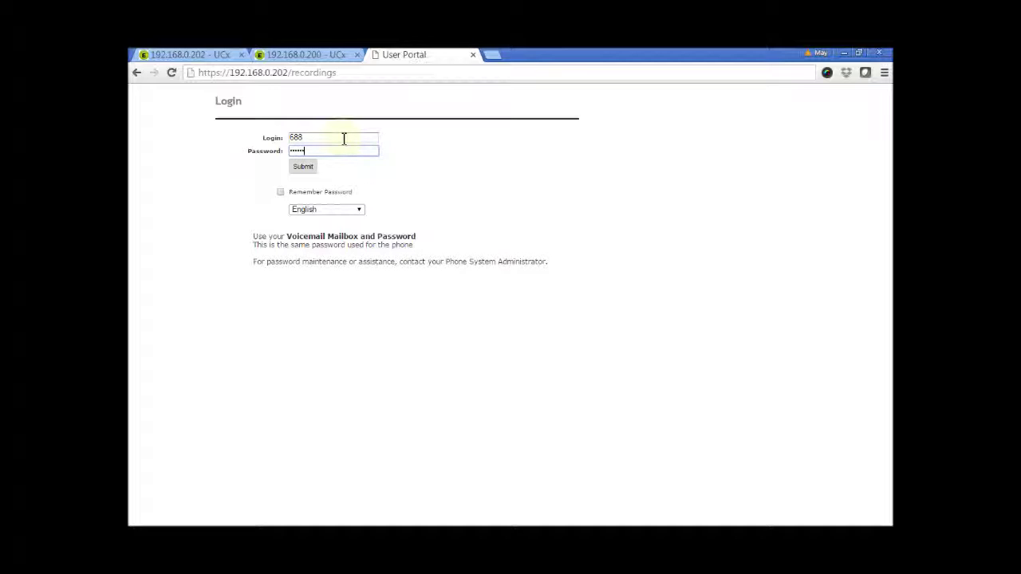
click(303, 166)
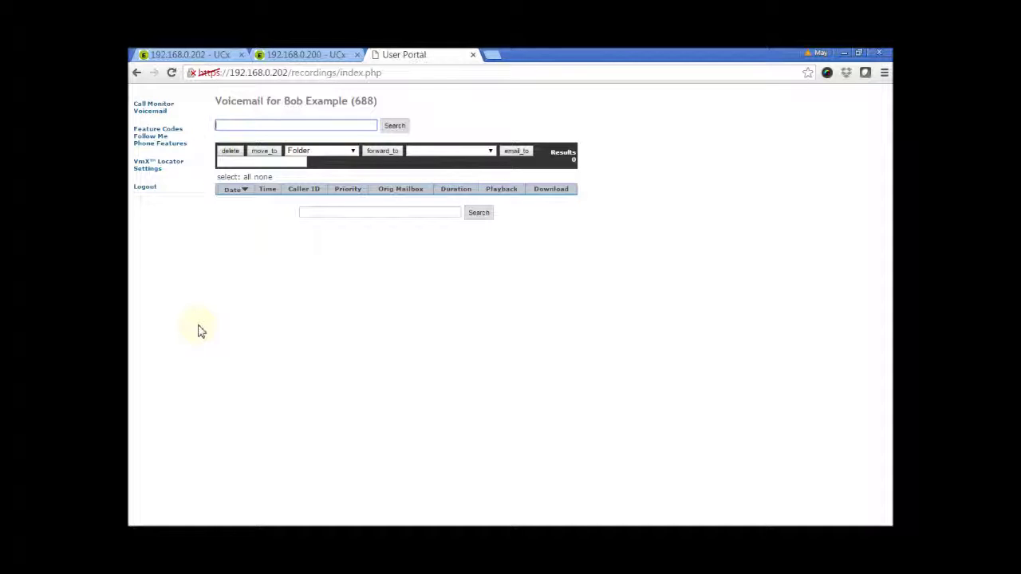
Step: Open 688's Follow Me in the portal, toggling Enable on and back off, and inspect the number list
click(148, 141)
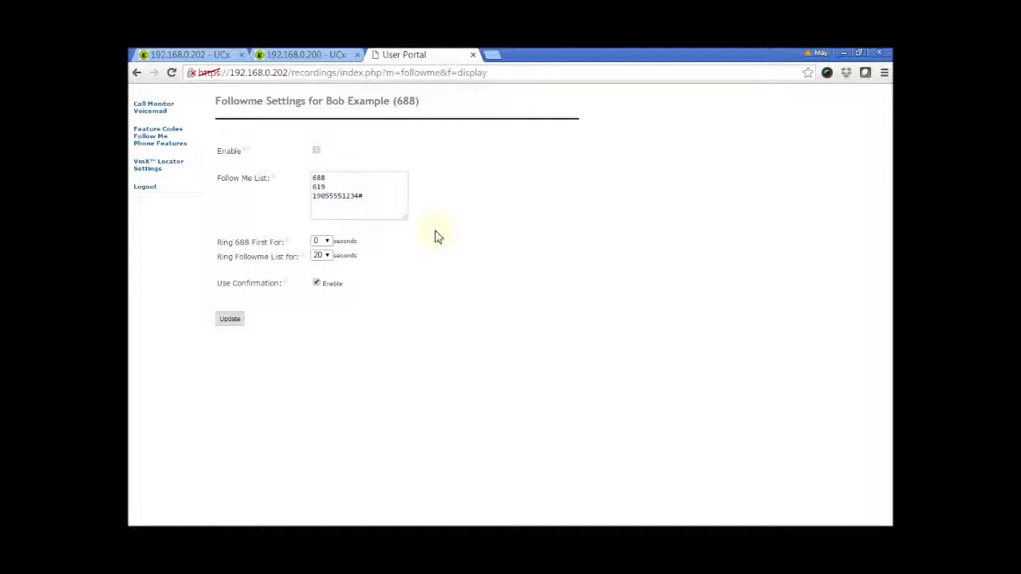
click(317, 150)
click(317, 151)
click(376, 197)
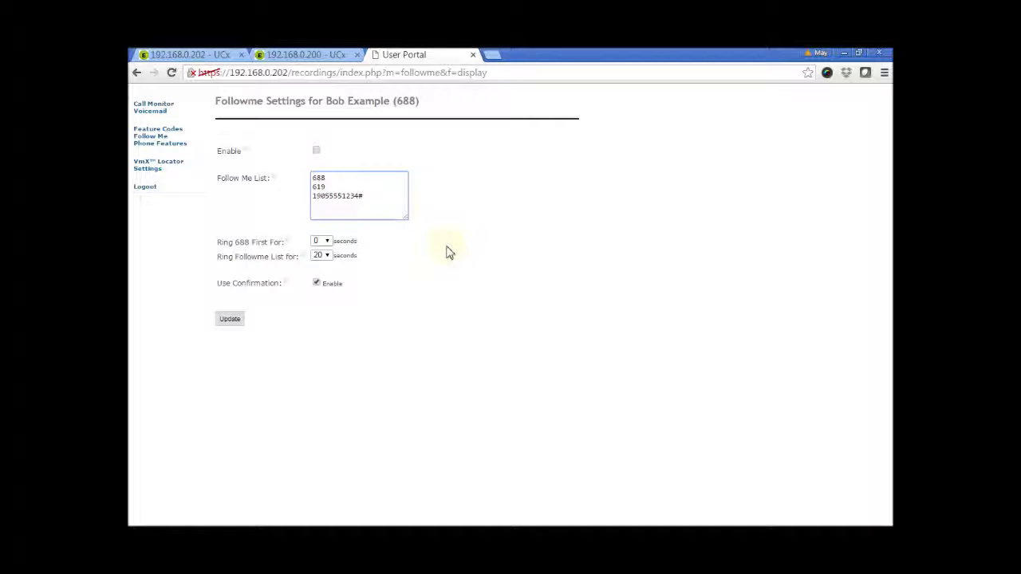
click(448, 250)
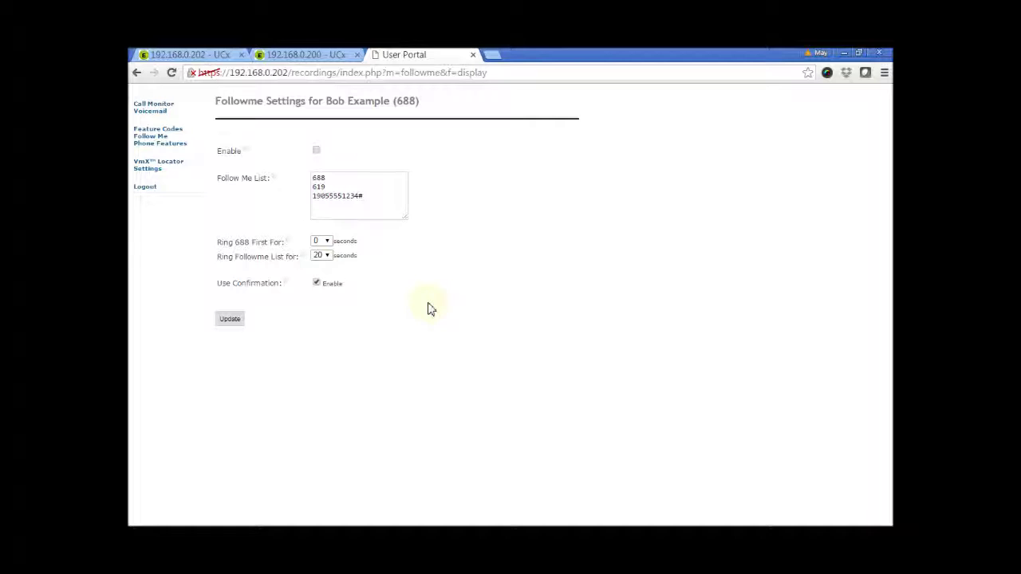